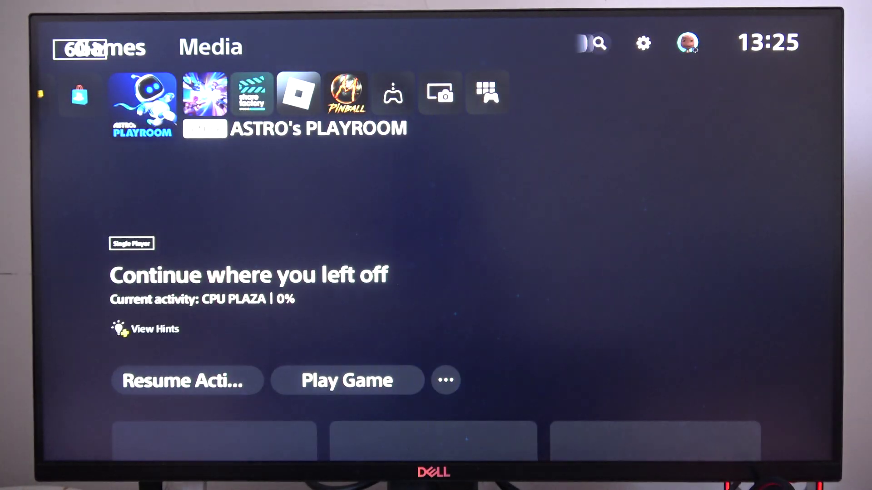
Go from Settings > Sound > Volume to the Beep Sound related setting
{"action": "key", "text": "Return"}
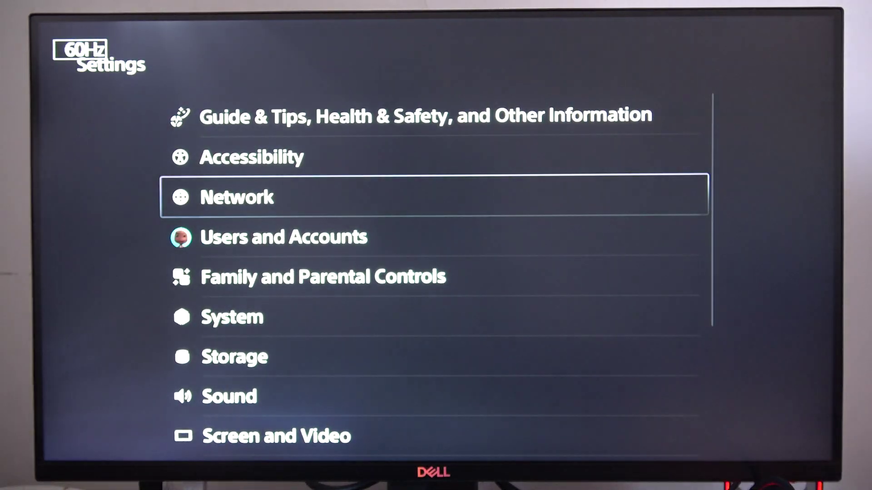
{"action": "key", "text": "Down"}
{"action": "key", "text": "Down"}
{"action": "key", "text": "Down"}
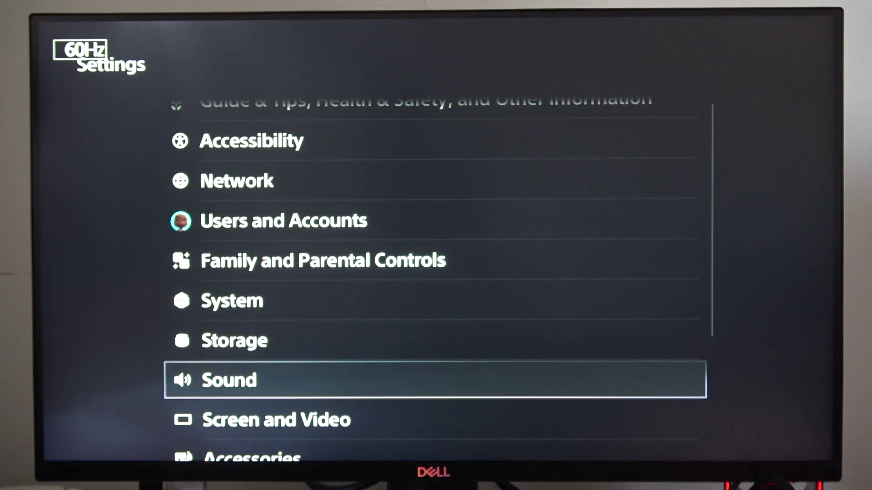
{"action": "key", "text": "Return"}
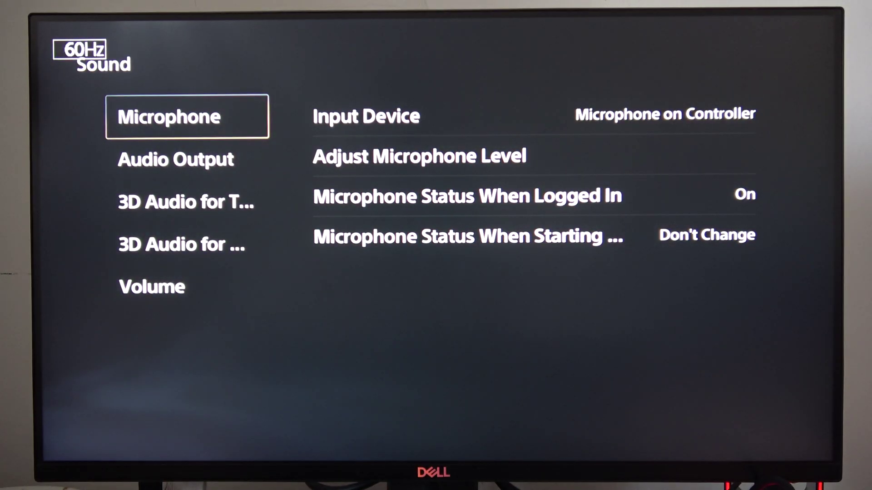
{"action": "key", "text": "Down"}
{"action": "key", "text": "Down"}
{"action": "key", "text": "Down"}
{"action": "key", "text": "Down"}
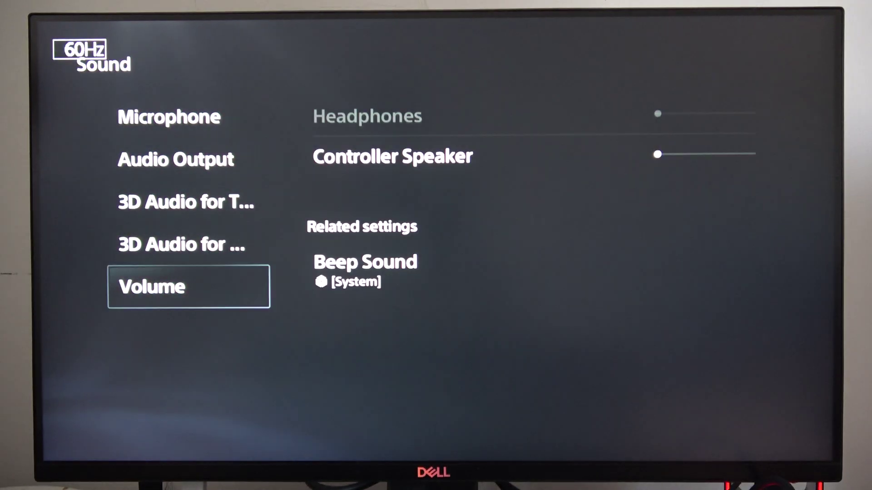
{"action": "key", "text": "Right"}
{"action": "key", "text": "Down"}
{"action": "key", "text": "Down"}
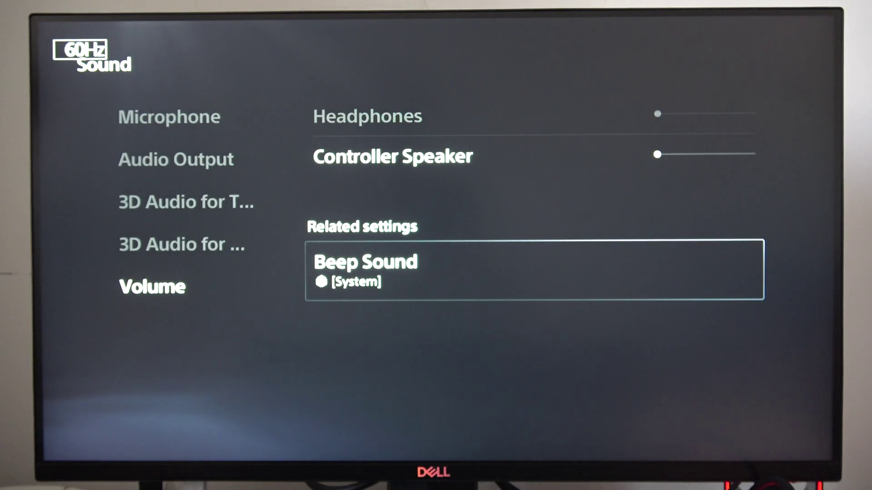
{"action": "key", "text": "Return"}
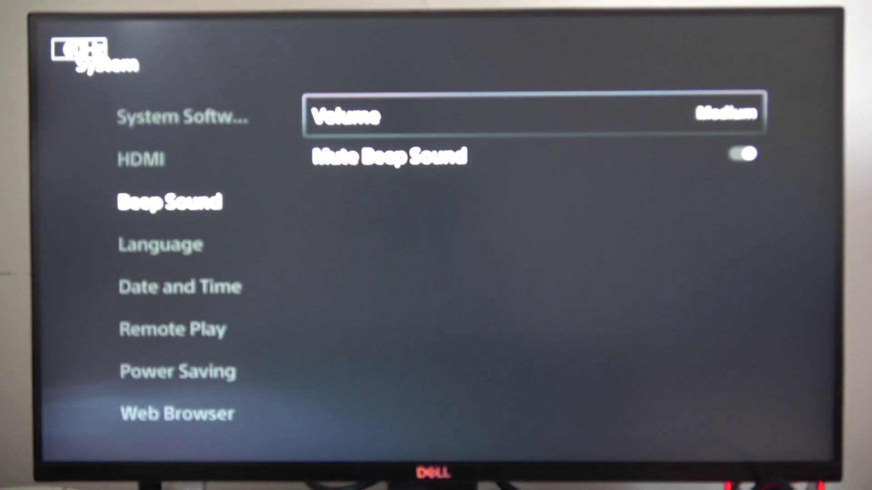
Turn the Mute Beep Sound switch on
{"action": "key", "text": "Down"}
{"action": "key", "text": "Return"}
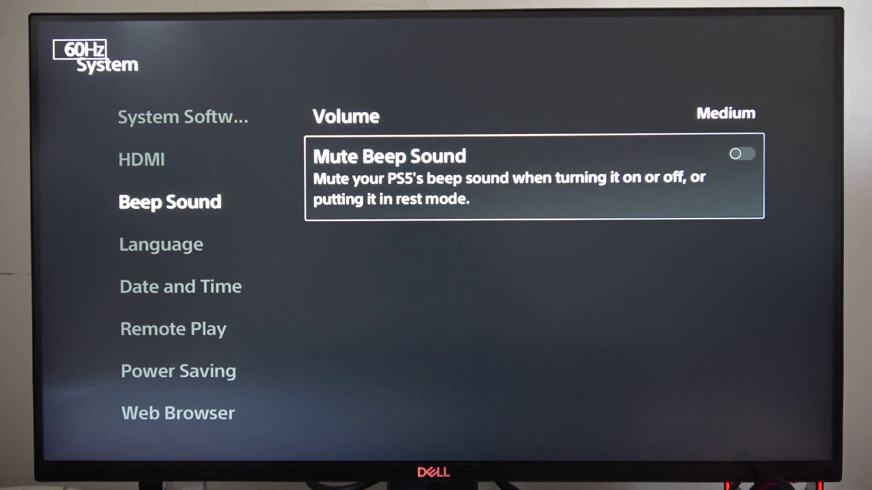
{"action": "key", "text": "Return"}
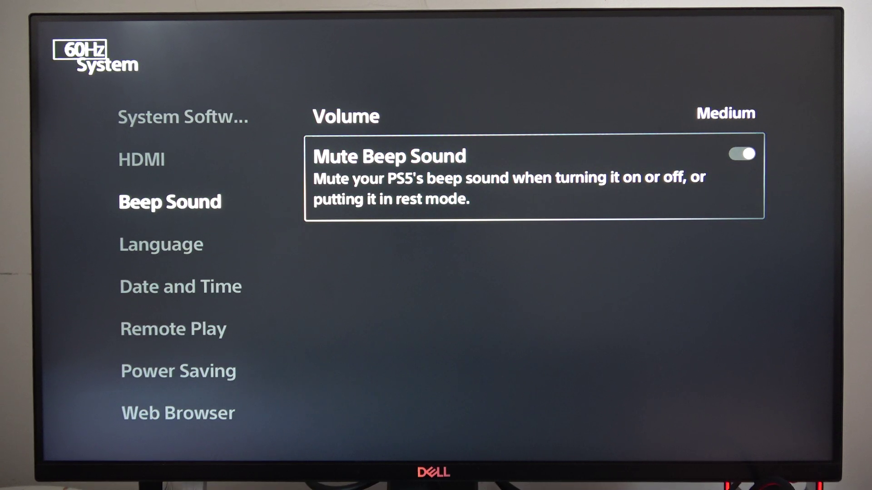